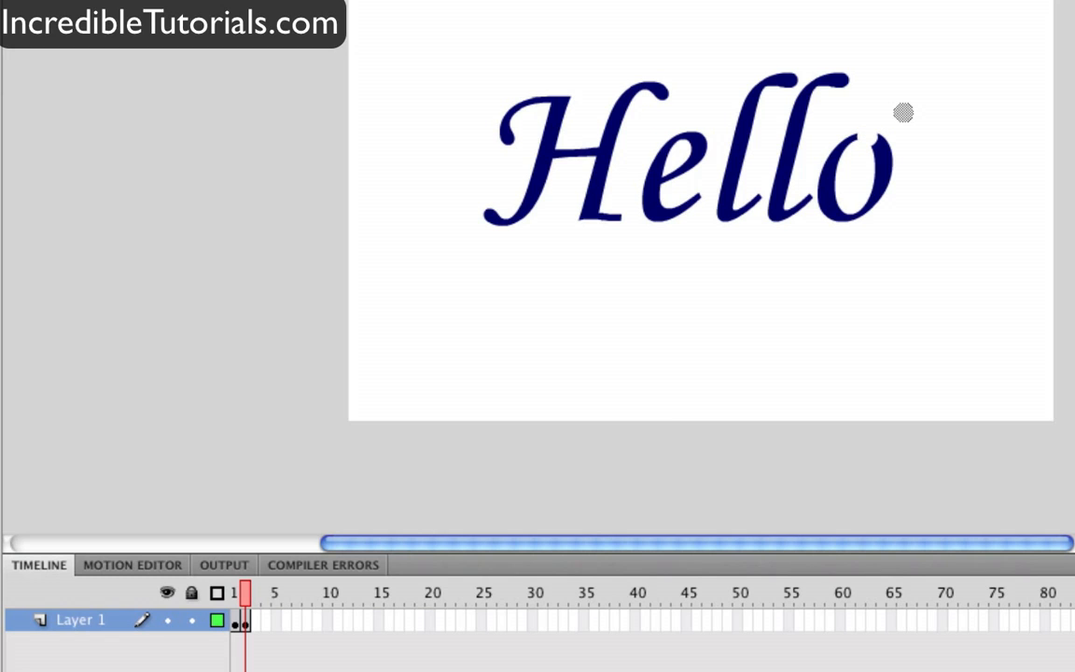
Erase the right side of the "o" bit by bit from its top downward, one keyframe per bit, through frame 8.
key(F6)
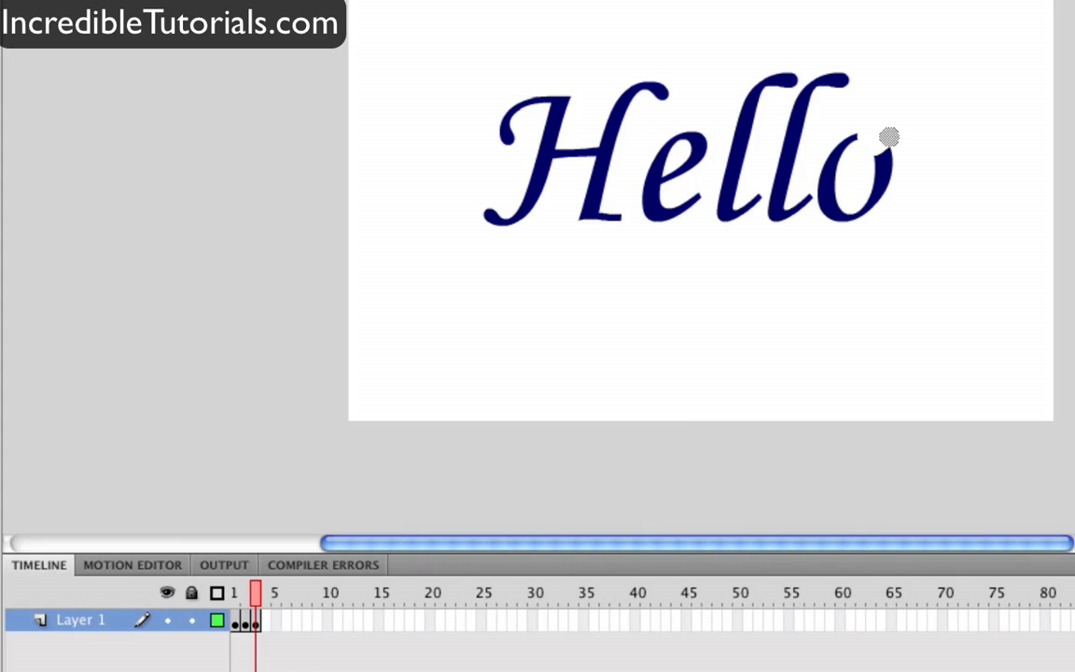
key(F6)
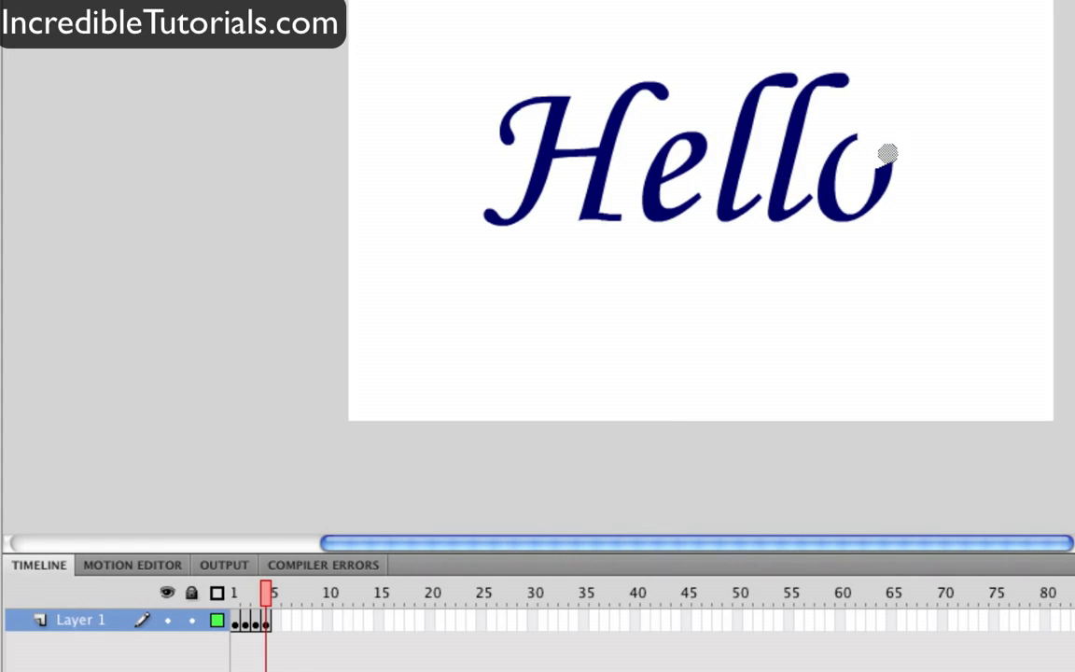
key(F6)
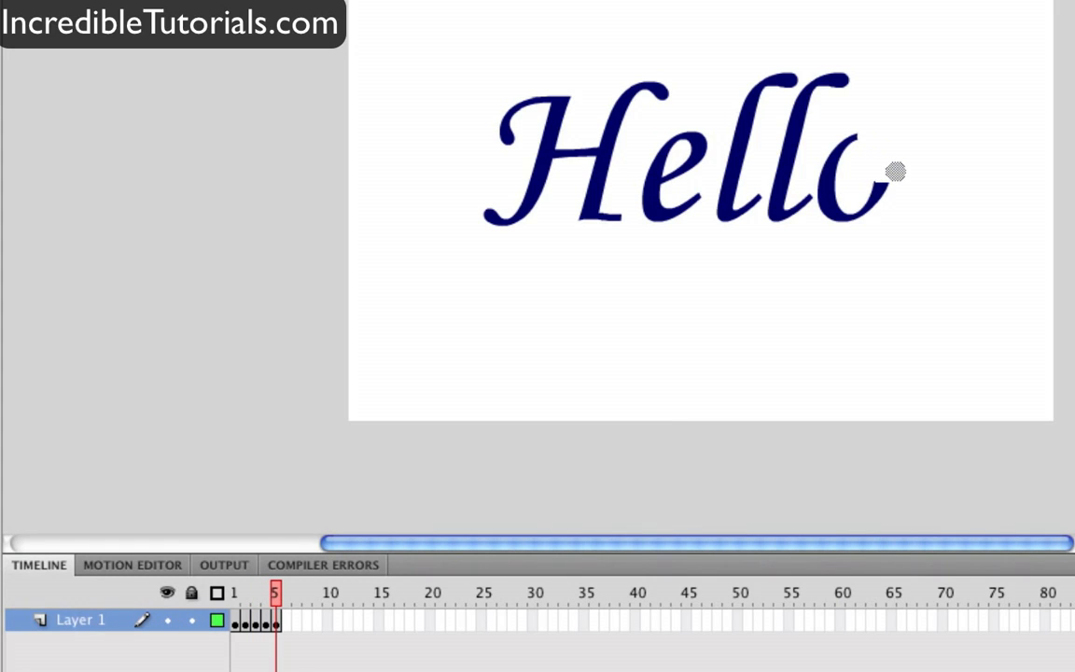
key(F6)
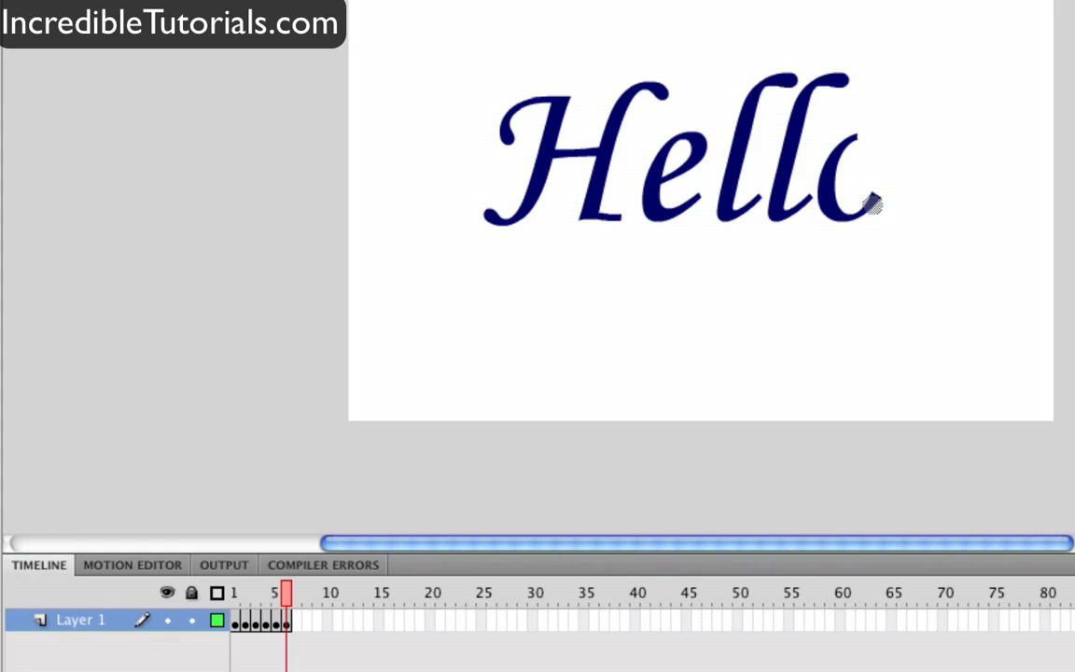
key(F6)
key(F6)
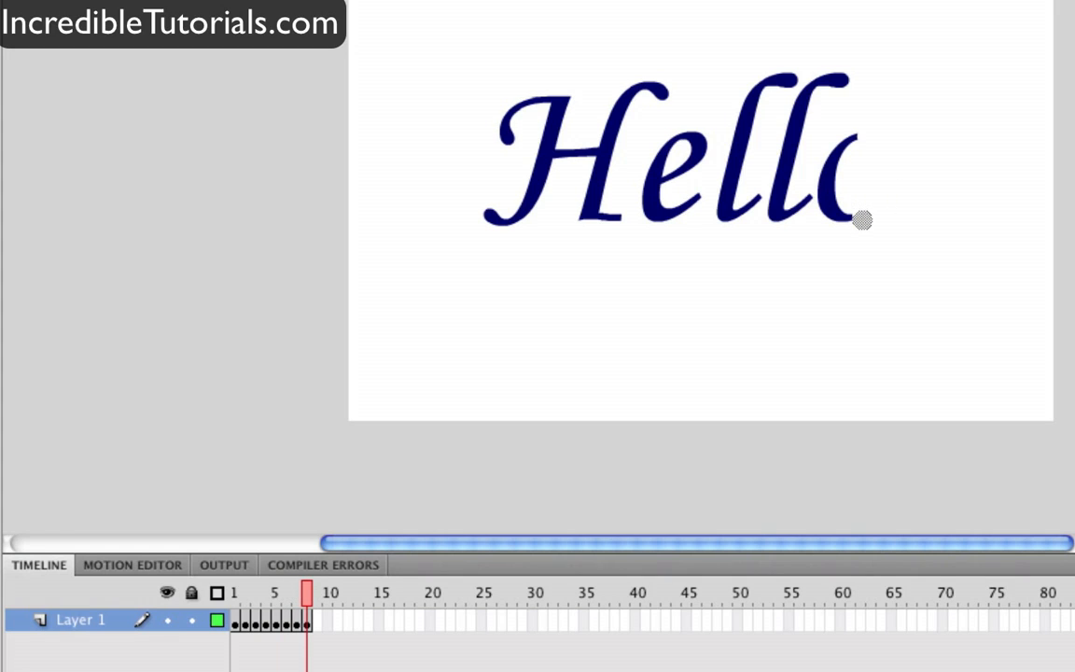
Erase the rest of the "o" from its base up its left side, one keyframe per bit, through frame 16.
key(F6)
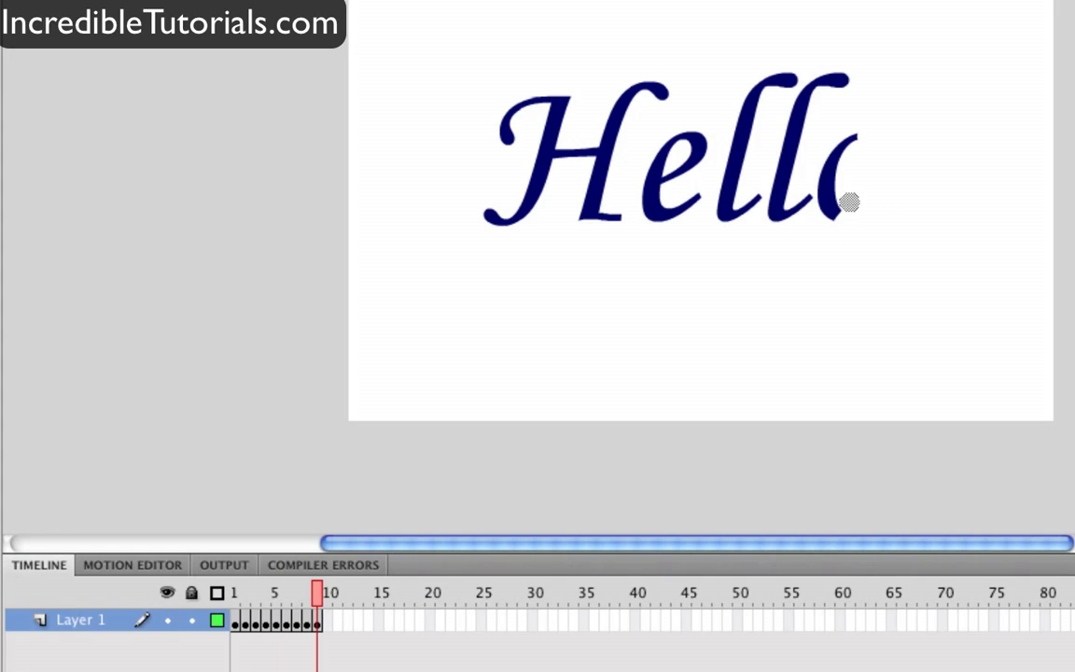
key(F6)
key(F6)
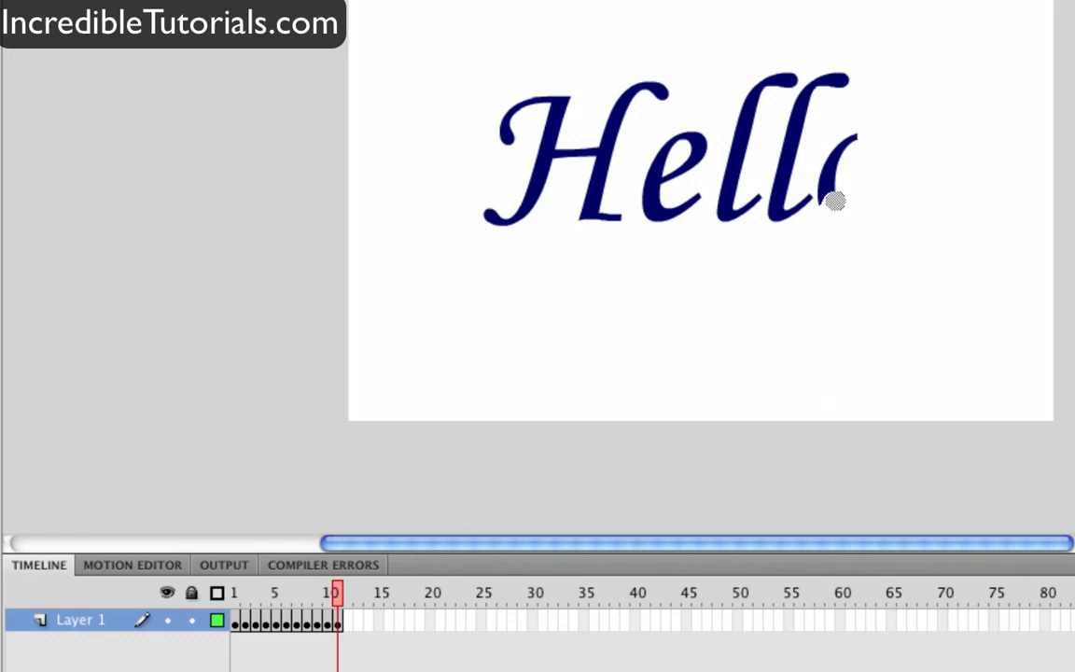
key(F6)
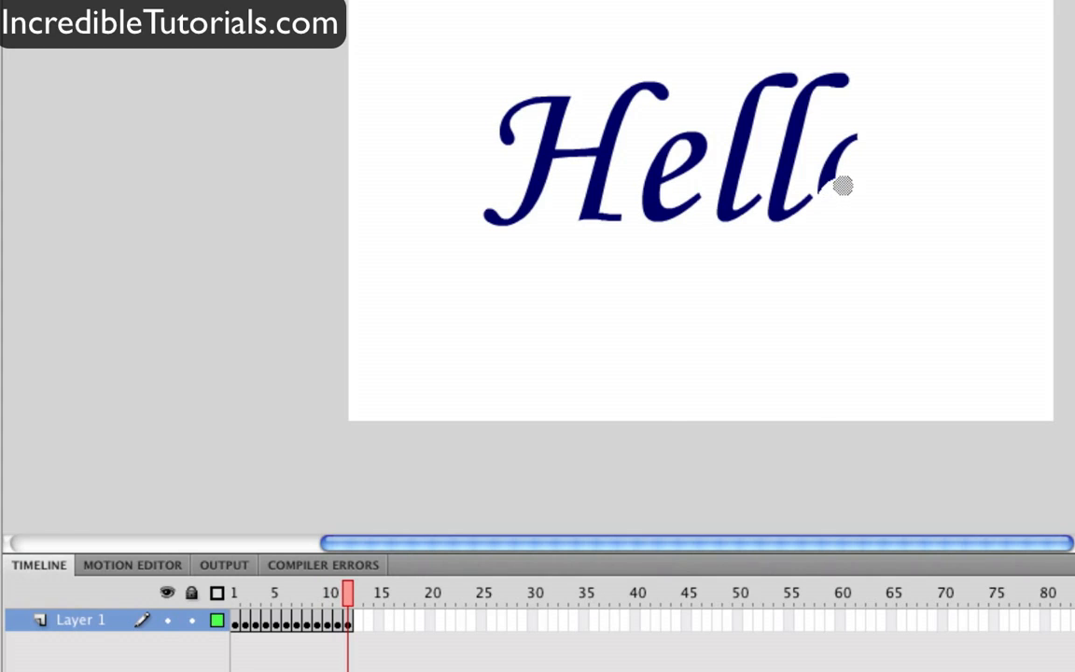
key(F6)
mouse_move(826, 190)
mouse_down()
mouse_move(851, 165)
mouse_move(835, 152)
mouse_move(862, 137)
mouse_up()
key(F6)
key(F6)
key(F6)
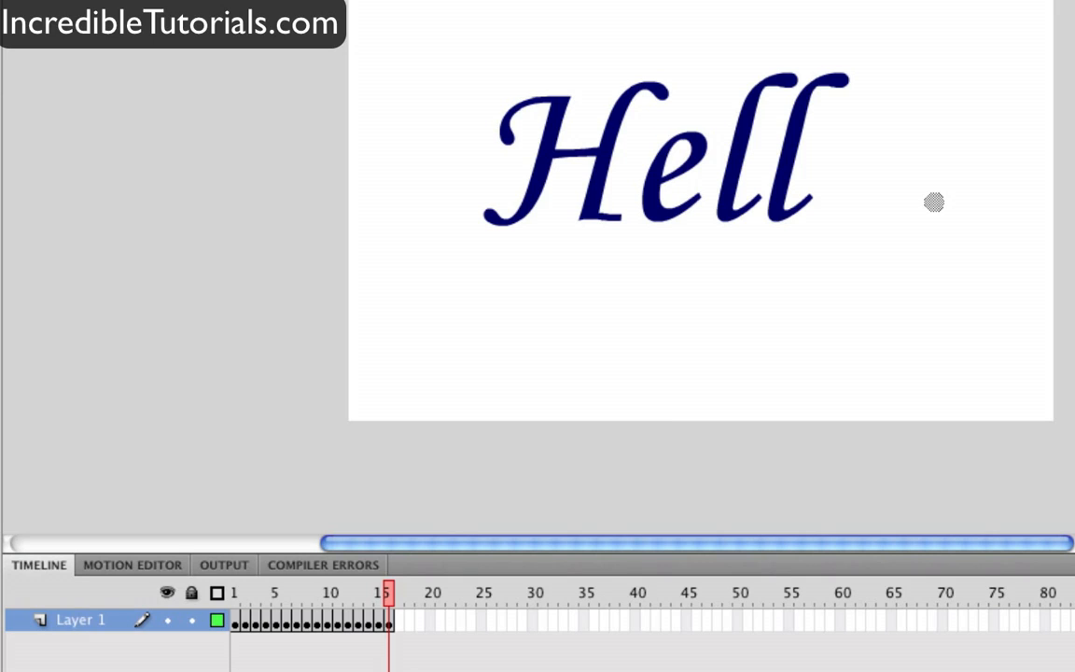
Erase the tail and base of the last "l" in small bits, adding a keyframe for each, through frame 24.
key(F6)
key(F6)
key(F6)
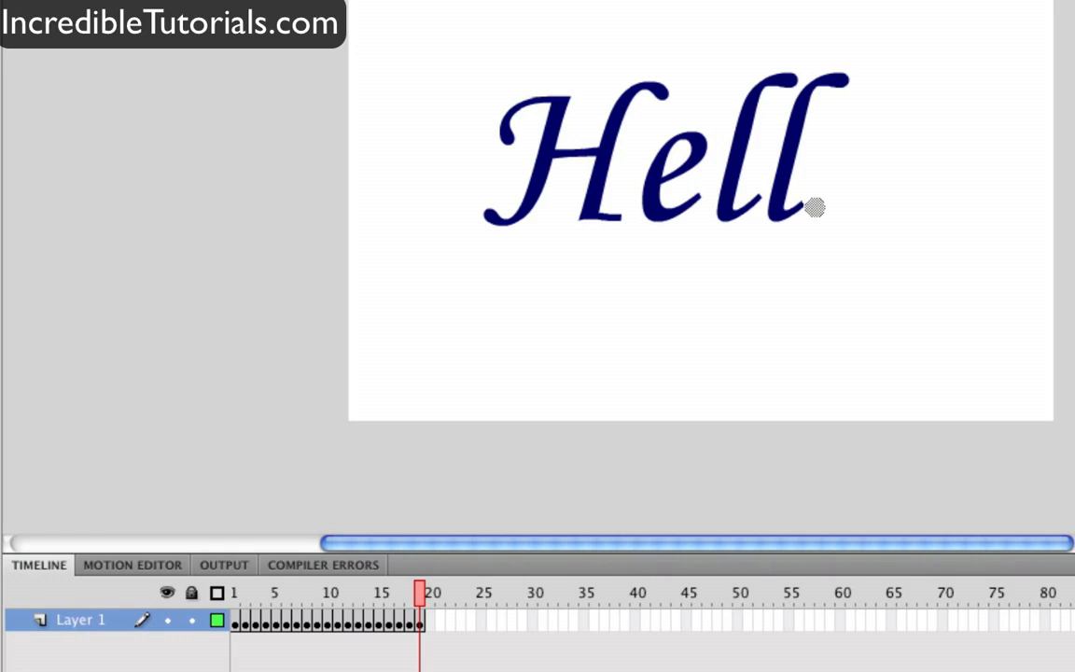
key(F6)
key(F6)
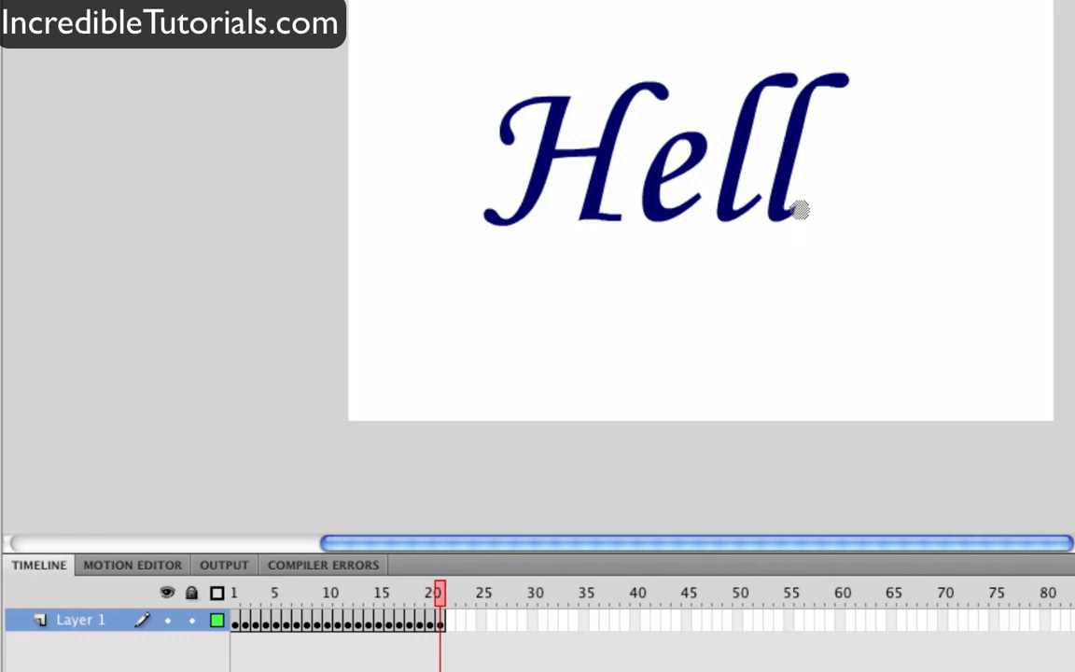
key(F6)
key(F6)
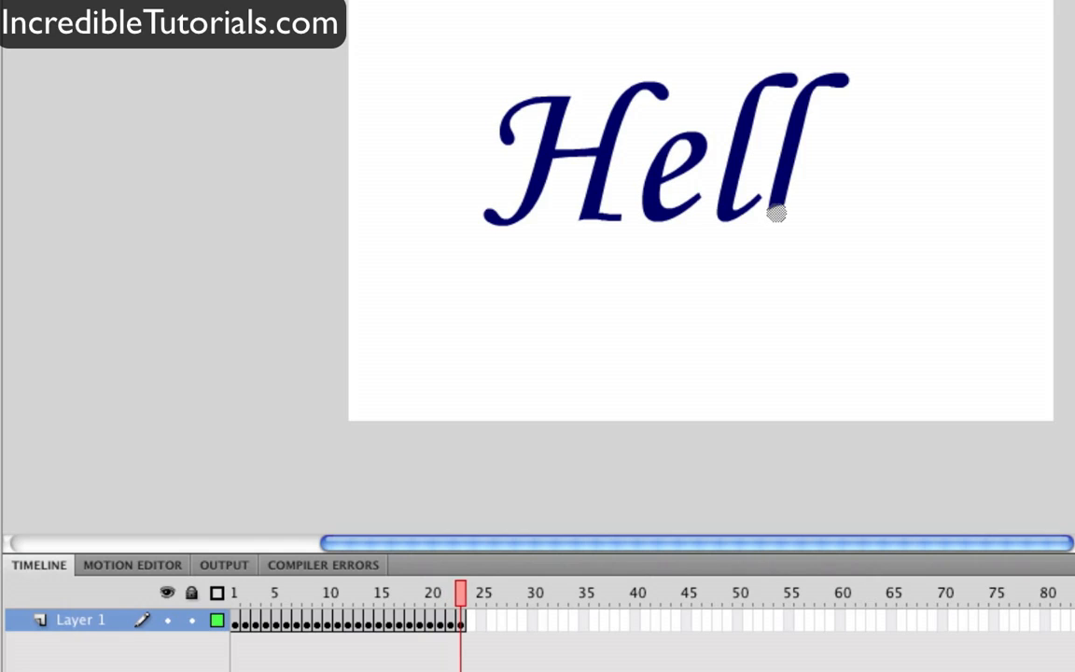
key(F6)
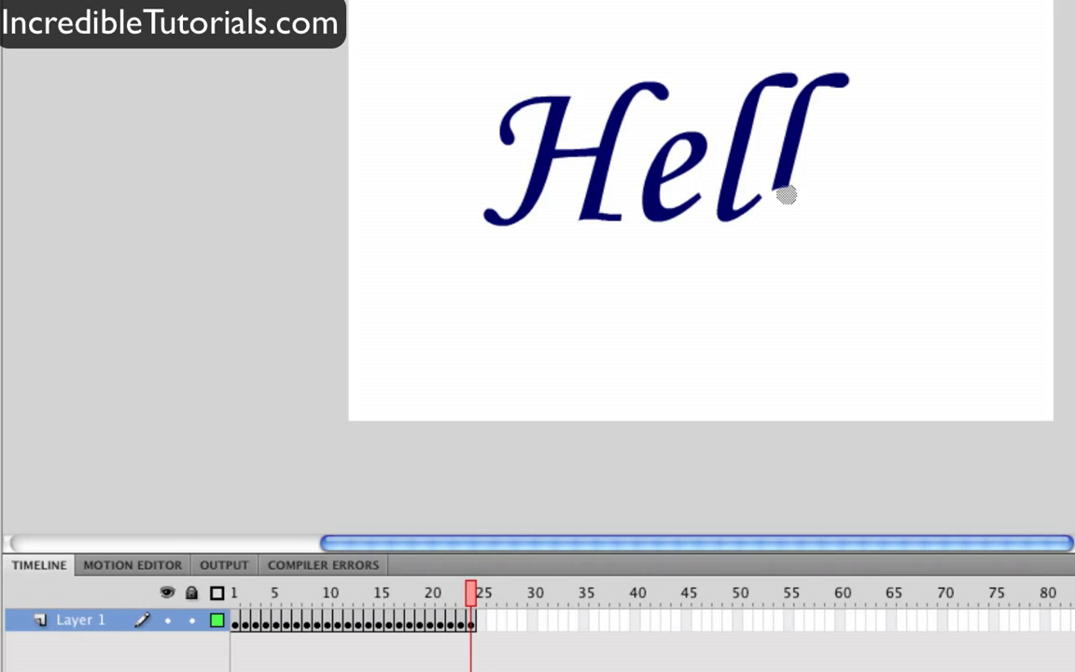
Erase the last "l" up its stem and around its upper hook, one keyframe per bit, through frame 35.
key(F6)
mouse_move(776, 190)
mouse_down()
mouse_move(814, 177)
mouse_move(780, 164)
mouse_move(827, 164)
mouse_move(782, 151)
mouse_move(821, 147)
mouse_move(791, 137)
mouse_move(824, 138)
mouse_move(790, 120)
mouse_move(816, 121)
mouse_move(793, 106)
mouse_move(813, 112)
mouse_move(809, 84)
mouse_move(818, 95)
mouse_move(826, 77)
mouse_move(832, 90)
mouse_move(832, 70)
mouse_move(849, 93)
mouse_up()
key(F6)
key(F6)
key(F6)
key(F6)
key(F6)
key(F6)
key(F6)
key(F6)
key(F6)
key(F6)
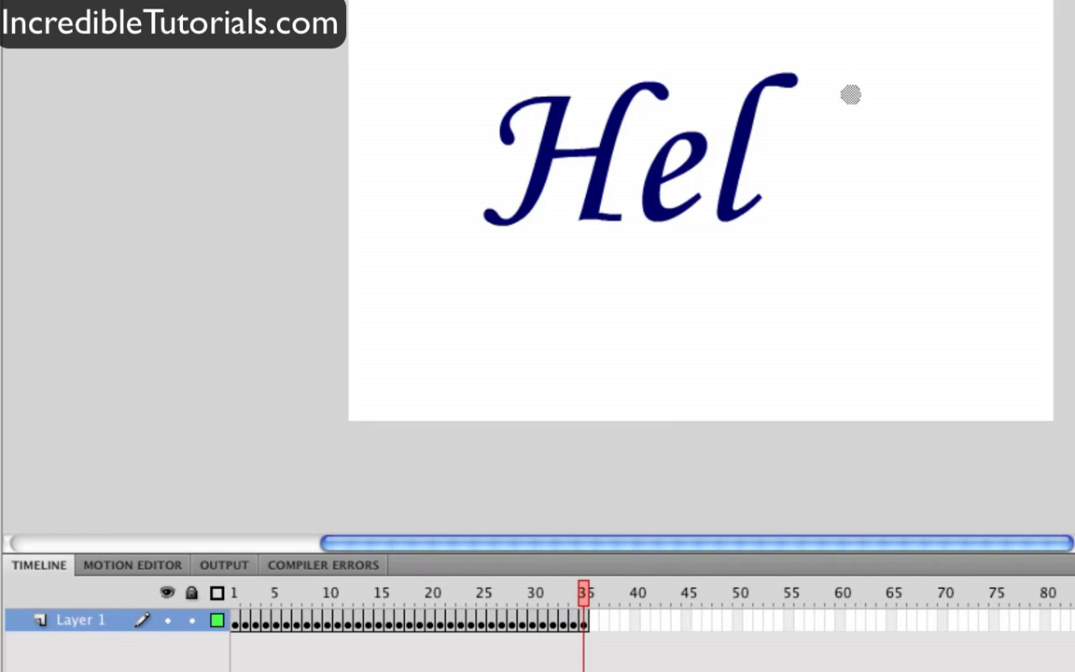
Erase the remaining "l" from its tail up the stem to the hook, one keyframe per bit, through frame 50.
key(F6)
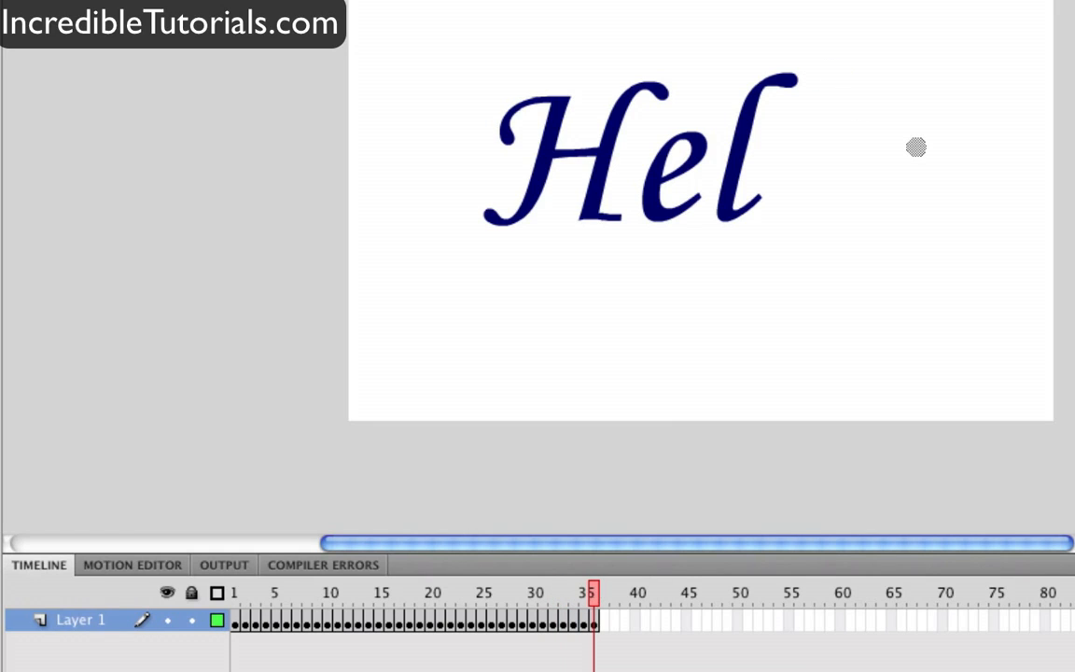
key(F6)
mouse_move(761, 198)
mouse_down()
mouse_move(741, 224)
mouse_move(744, 214)
mouse_move(722, 227)
mouse_move(720, 215)
mouse_move(744, 209)
mouse_move(724, 203)
mouse_move(746, 201)
mouse_move(723, 192)
mouse_move(745, 190)
mouse_move(730, 181)
mouse_move(761, 178)
mouse_move(728, 167)
mouse_move(761, 168)
mouse_move(733, 153)
mouse_move(766, 153)
mouse_move(727, 140)
mouse_move(777, 144)
mouse_move(736, 125)
mouse_move(789, 140)
mouse_up()
key(F6)
key(F6)
key(F6)
key(F6)
key(F6)
key(F6)
key(F6)
key(F6)
key(F6)
key(F6)
key(F6)
key(F6)
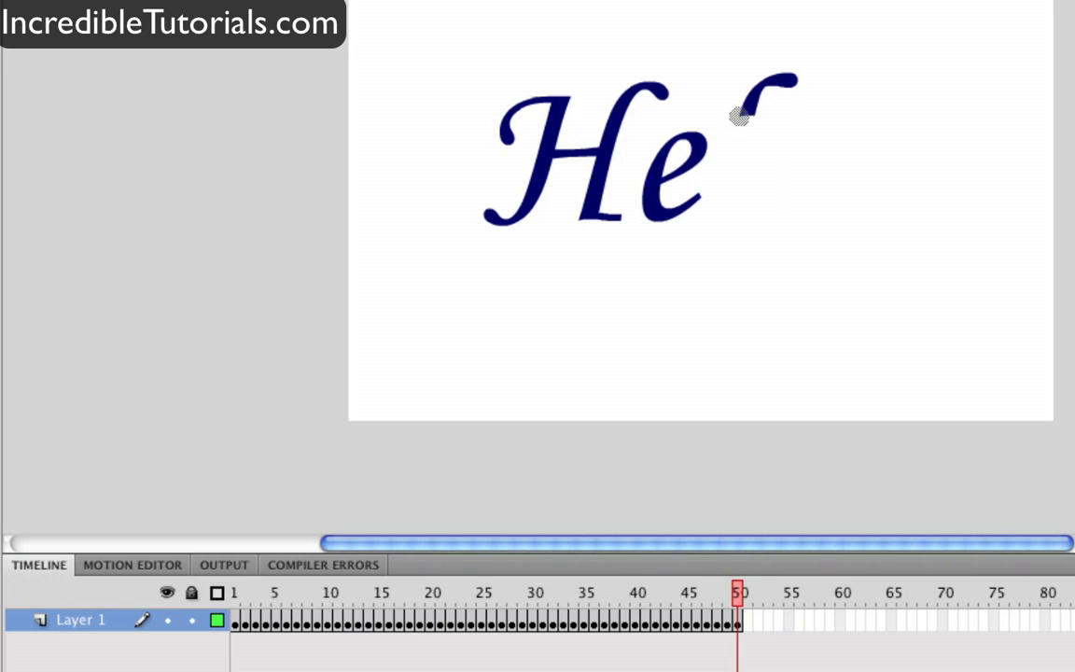
Erase the leftover upper hook of the "l" in small bits, adding a keyframe for each, through frame 54.
mouse_move(736, 110)
mouse_down()
mouse_move(788, 115)
mouse_move(737, 99)
mouse_move(769, 111)
mouse_move(742, 97)
mouse_move(747, 75)
mouse_move(774, 104)
mouse_move(792, 79)
mouse_up()
key(F6)
key(F6)
key(F6)
key(F6)
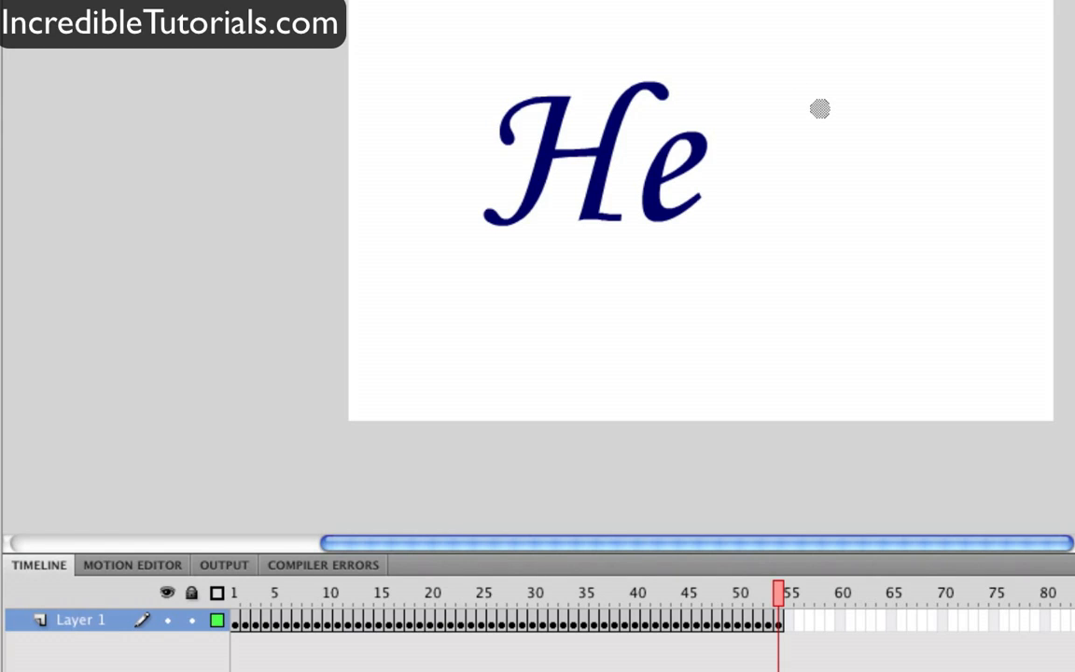
Erase the lower tail of the "e" bit by bit toward its base, one keyframe per bit, through frame 61.
key(F6)
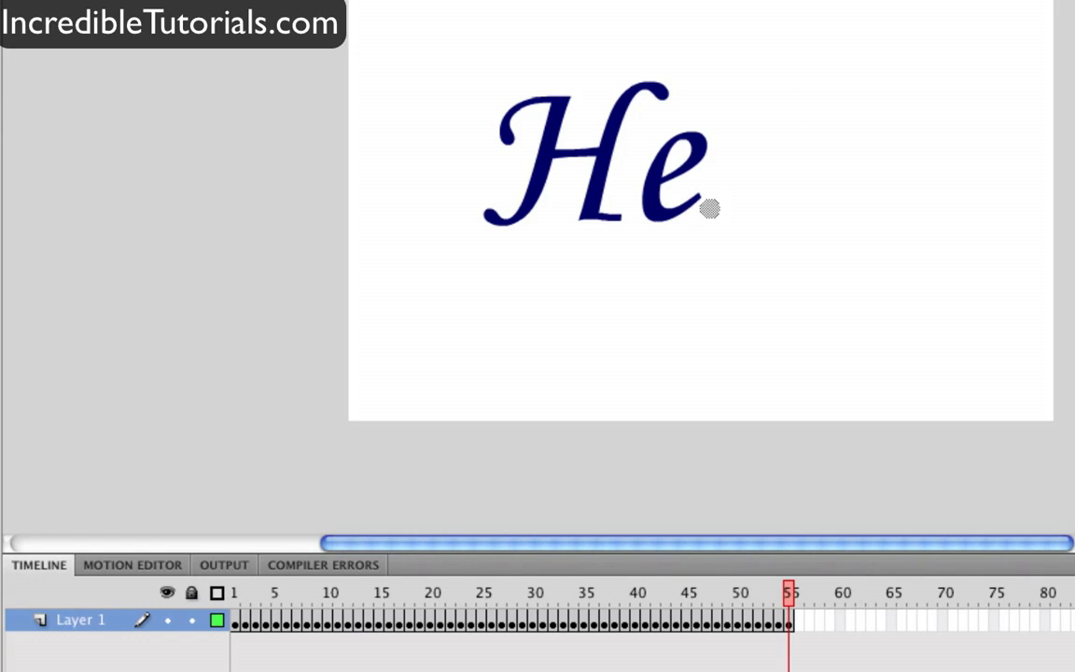
key(F6)
key(F6)
key(F6)
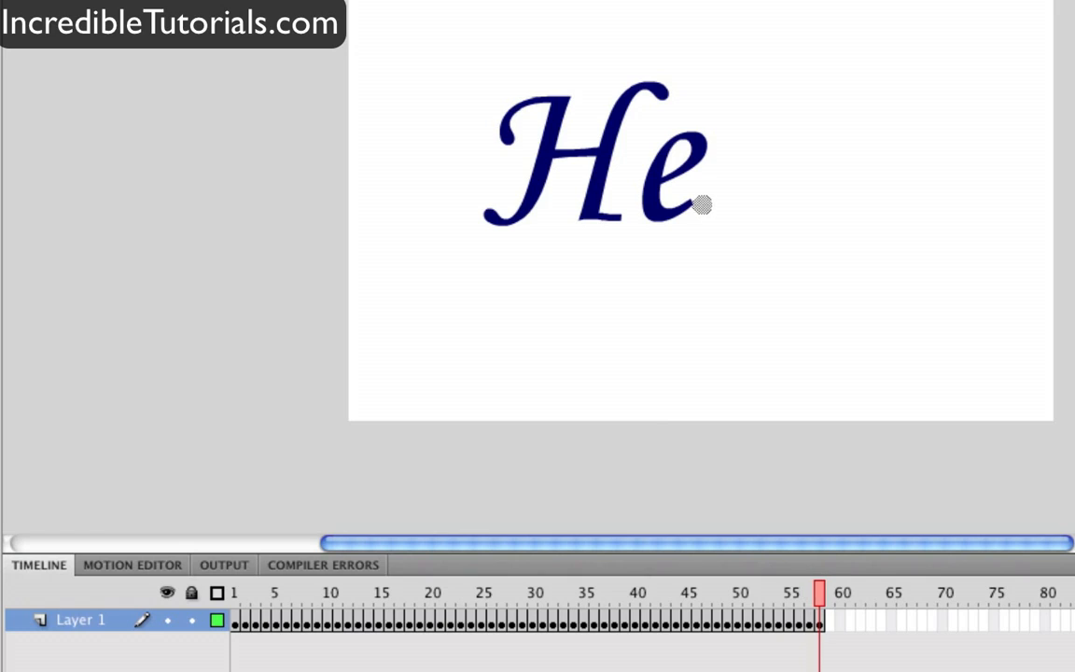
key(F6)
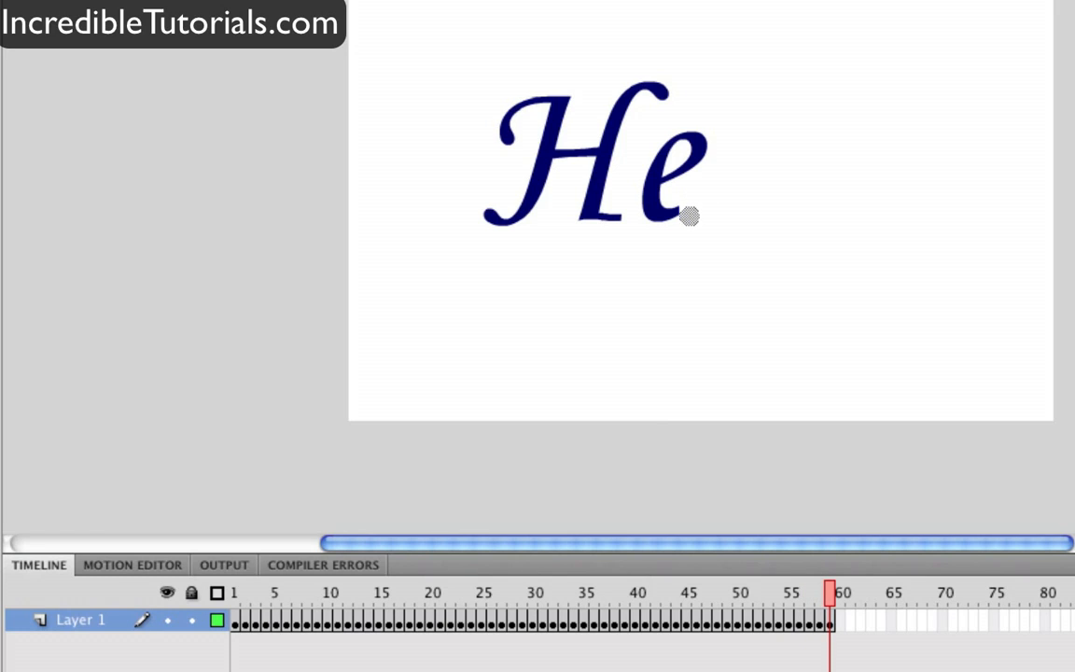
key(F6)
key(F6)
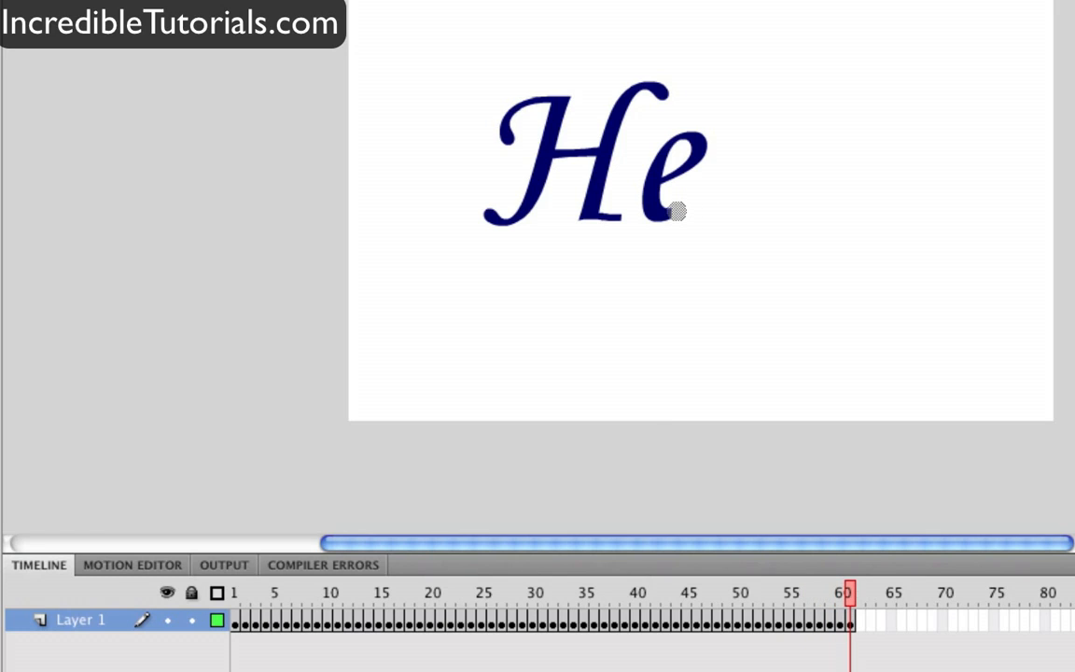
Erase the rest of the "e" along its writing path, one keyframe per bit, through frame 78.
mouse_move(677, 211)
mouse_down()
mouse_move(635, 208)
mouse_move(670, 202)
mouse_move(645, 191)
mouse_move(666, 195)
mouse_move(648, 171)
mouse_move(662, 190)
mouse_move(652, 170)
mouse_move(665, 139)
mouse_move(674, 146)
mouse_move(694, 130)
mouse_move(706, 158)
mouse_move(678, 154)
mouse_move(703, 168)
mouse_move(676, 165)
mouse_move(697, 181)
mouse_move(694, 184)
mouse_up()
key(F6)
key(F6)
key(F6)
key(F6)
key(F6)
key(F6)
key(F6)
key(F6)
key(F6)
key(F6)
key(F6)
key(F6)
key(F6)
key(F6)
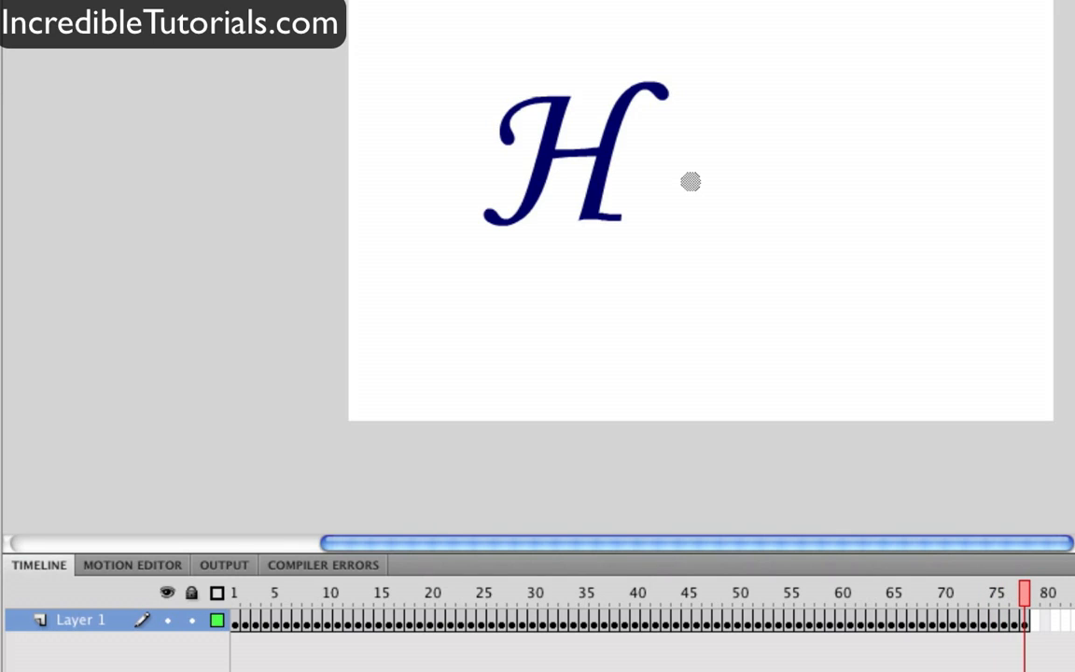
Erase the crossbar of the "H" from right to left in three bits, adding keyframes through frame 82.
click(588, 148)
key(F6)
click(578, 152)
key(F6)
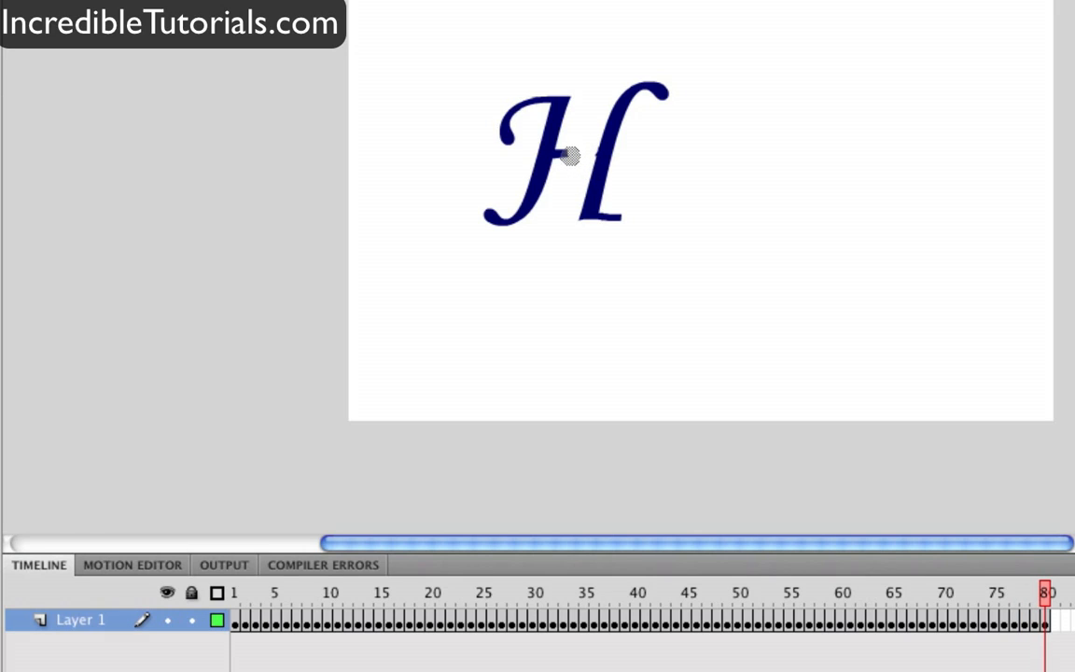
click(568, 157)
key(F6)
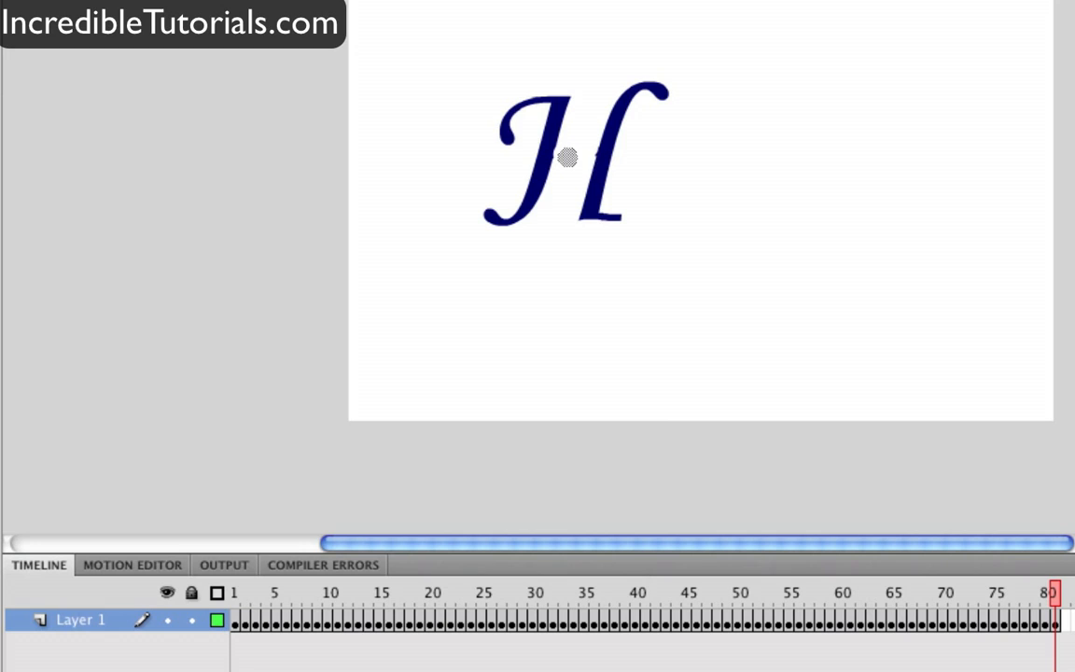
key(F6)
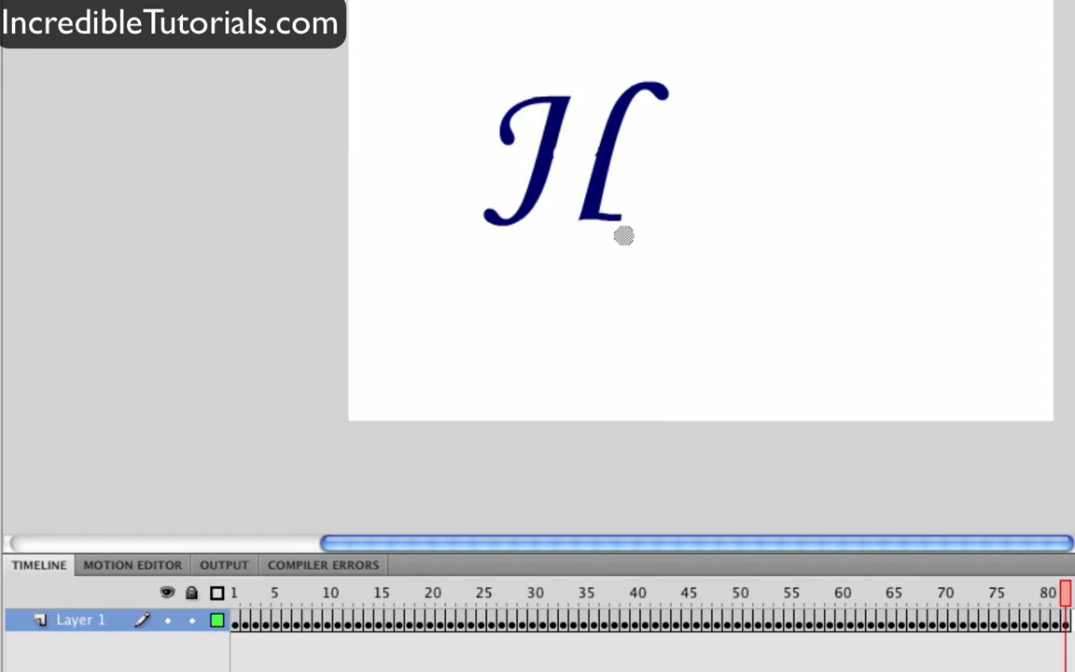
Erase the right stem of the "H" from its foot up to its curl, one keyframe per bit, through frame 97.
click(621, 221)
key(F6)
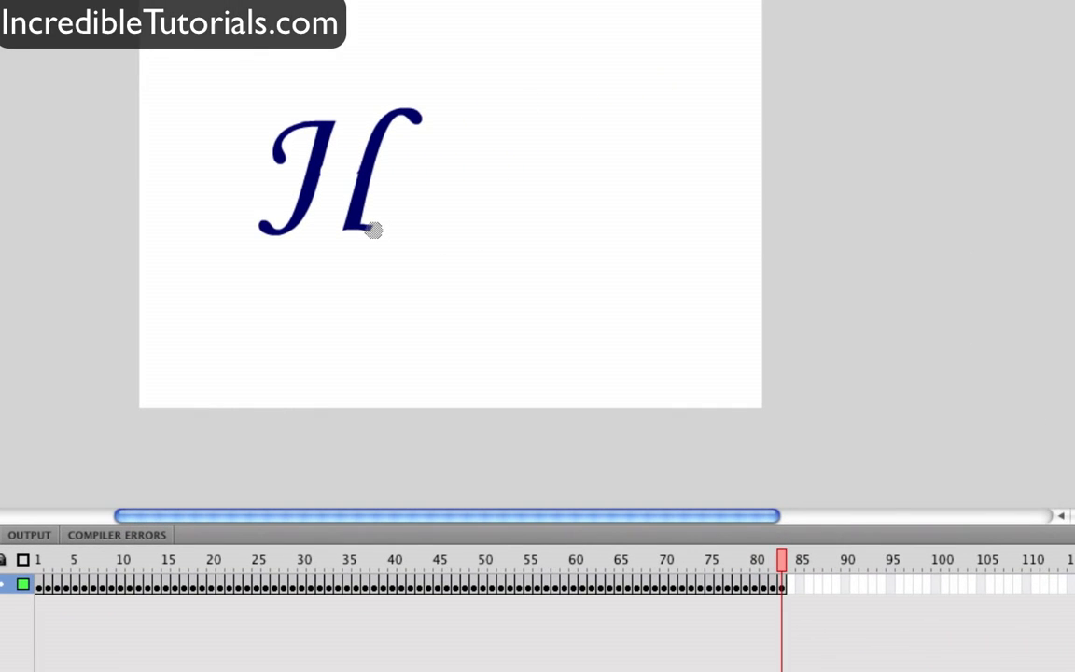
click(368, 232)
key(F6)
mouse_move(367, 231)
mouse_down()
mouse_move(357, 184)
mouse_move(376, 185)
mouse_move(360, 173)
mouse_move(390, 171)
mouse_move(363, 159)
mouse_move(392, 160)
mouse_move(370, 145)
mouse_move(394, 149)
mouse_move(368, 123)
mouse_move(401, 145)
mouse_move(381, 112)
mouse_move(420, 112)
mouse_up()
key(F6)
key(F6)
key(F6)
key(F6)
key(F6)
key(F6)
key(F6)
key(F6)
key(F6)
key(F6)
key(F6)
key(F6)
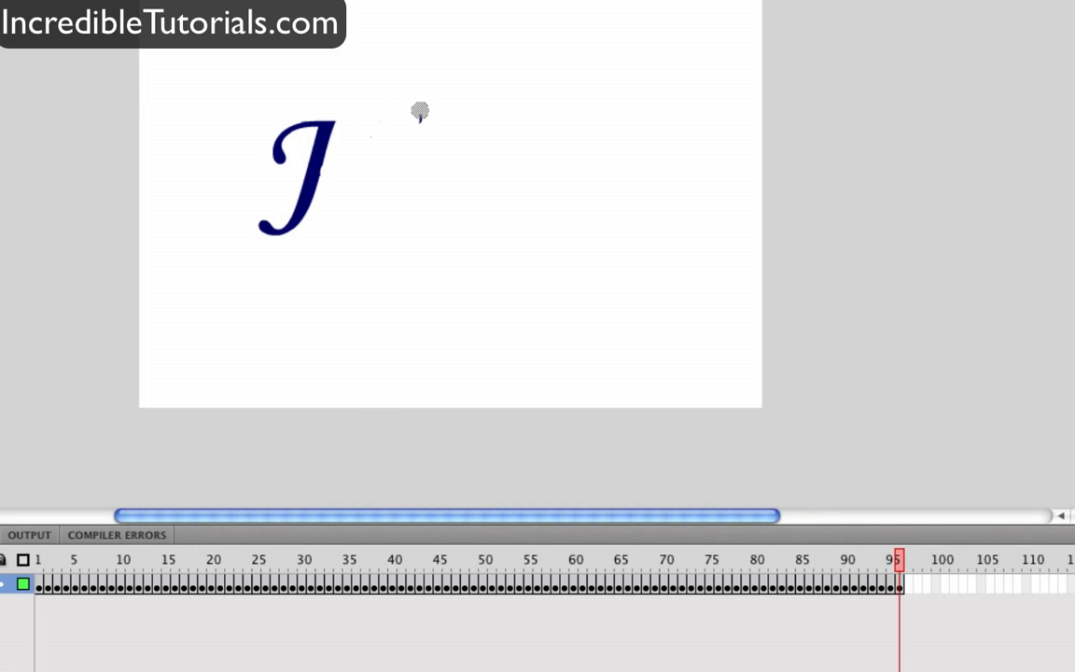
key(F6)
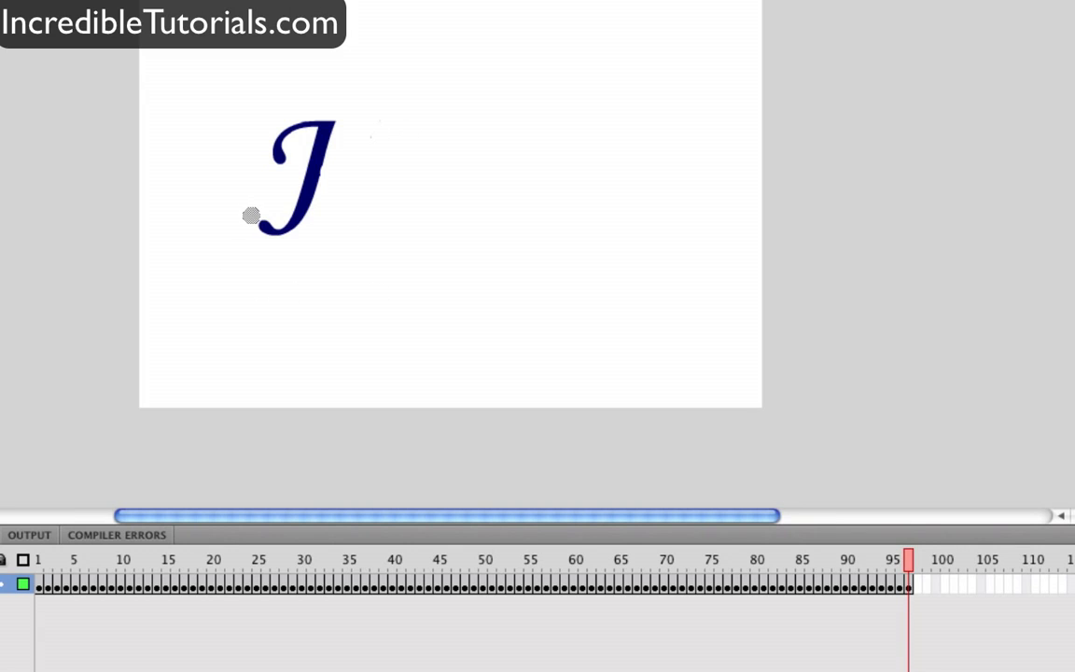
Erase the left stem of the "H" from its lower curl to its upper curl, one keyframe per bit, through frame 113.
mouse_move(261, 217)
mouse_down()
mouse_move(272, 251)
mouse_move(276, 224)
mouse_move(303, 234)
mouse_move(286, 224)
mouse_move(320, 222)
mouse_move(286, 205)
mouse_move(316, 206)
mouse_move(299, 192)
mouse_move(323, 194)
mouse_move(304, 179)
mouse_move(335, 178)
mouse_move(311, 168)
mouse_move(341, 166)
mouse_move(313, 158)
mouse_move(356, 152)
mouse_move(316, 149)
mouse_move(354, 141)
mouse_move(318, 138)
mouse_move(352, 134)
mouse_move(340, 127)
mouse_move(283, 159)
mouse_up()
key(F6)
key(F6)
key(F6)
key(F6)
key(F6)
key(F6)
key(F6)
key(F6)
key(F6)
key(F6)
key(F6)
key(F6)
key(F6)
key(F6)
key(F6)
key(F6)
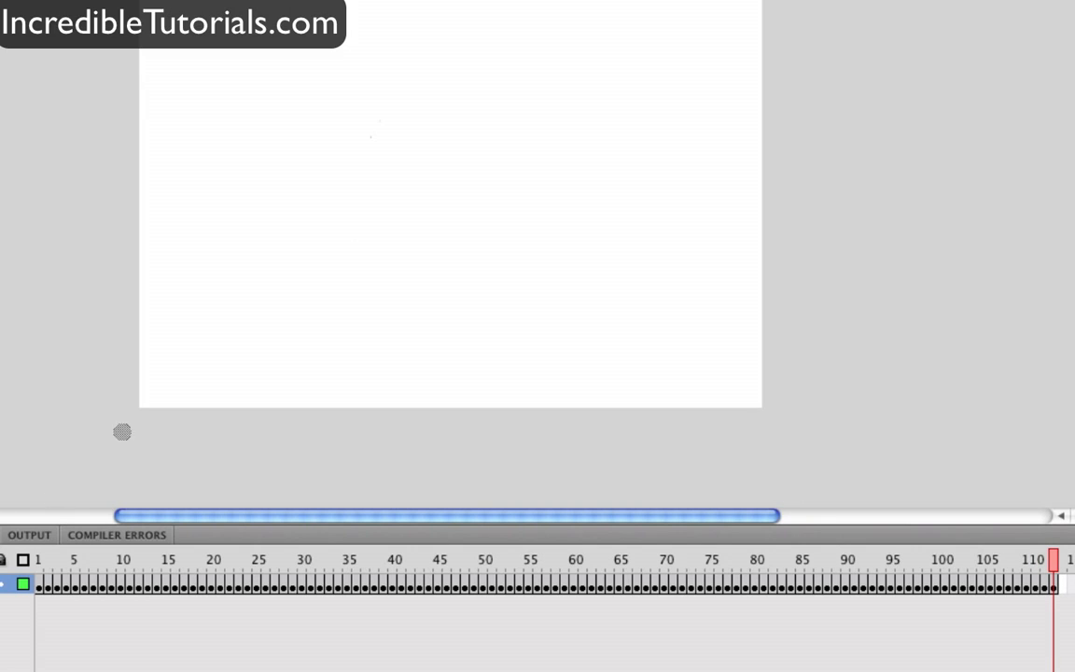
Play the erasing animation from frame 1 to preview it.
click(39, 586)
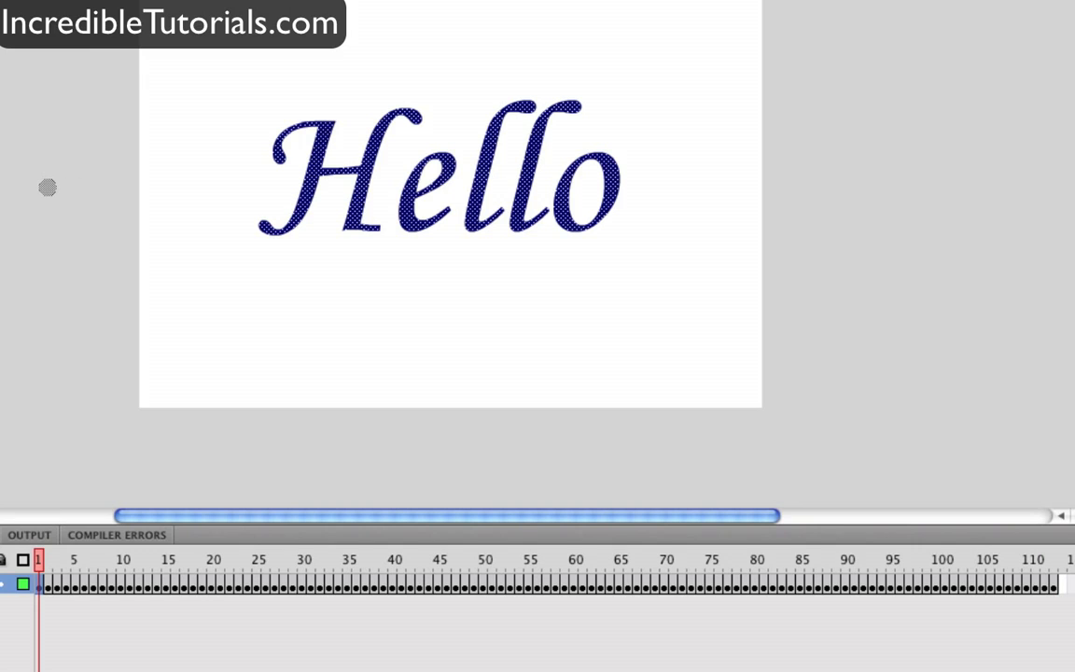
key(Return)
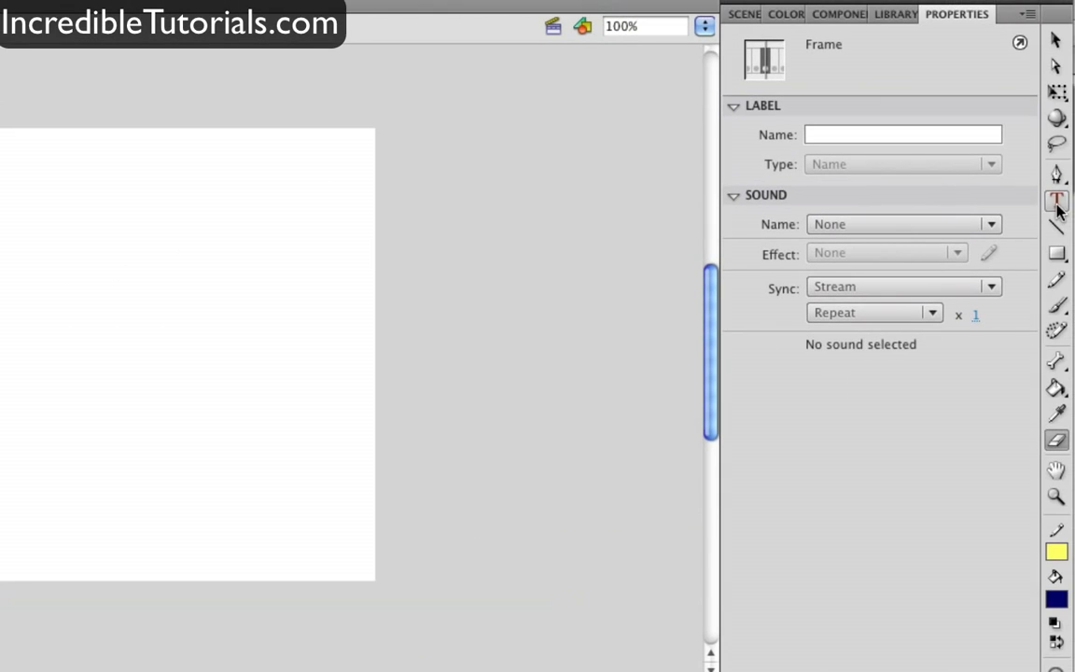
Select all keyframes on the layer from frame 113 back to frame 1 and reverse their order.
click(1054, 42)
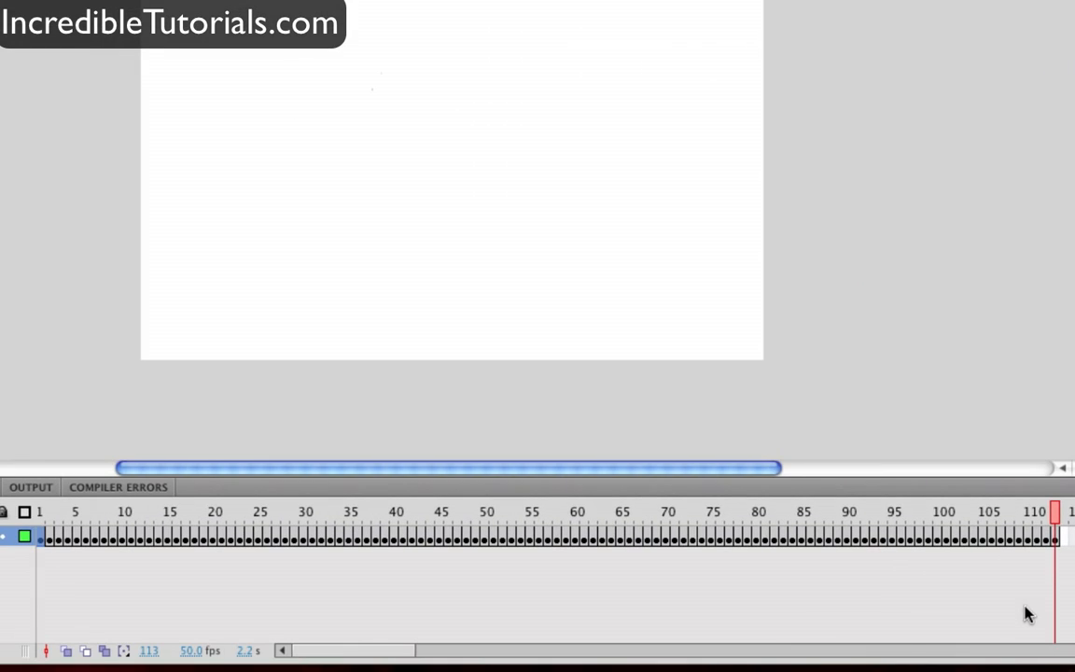
click(1058, 539)
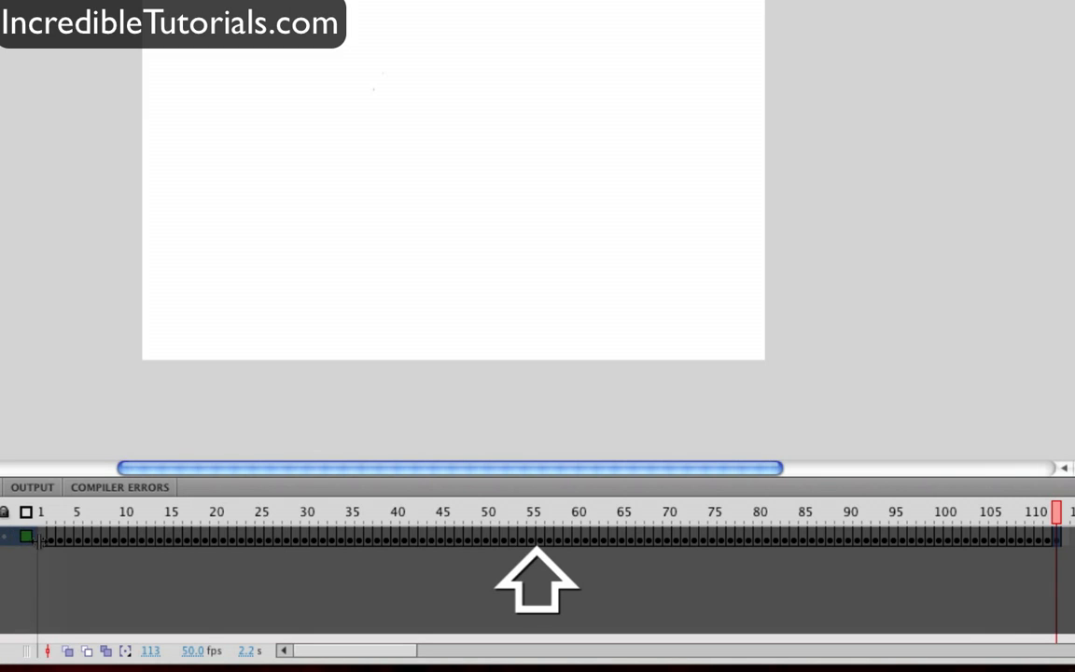
click(42, 538)
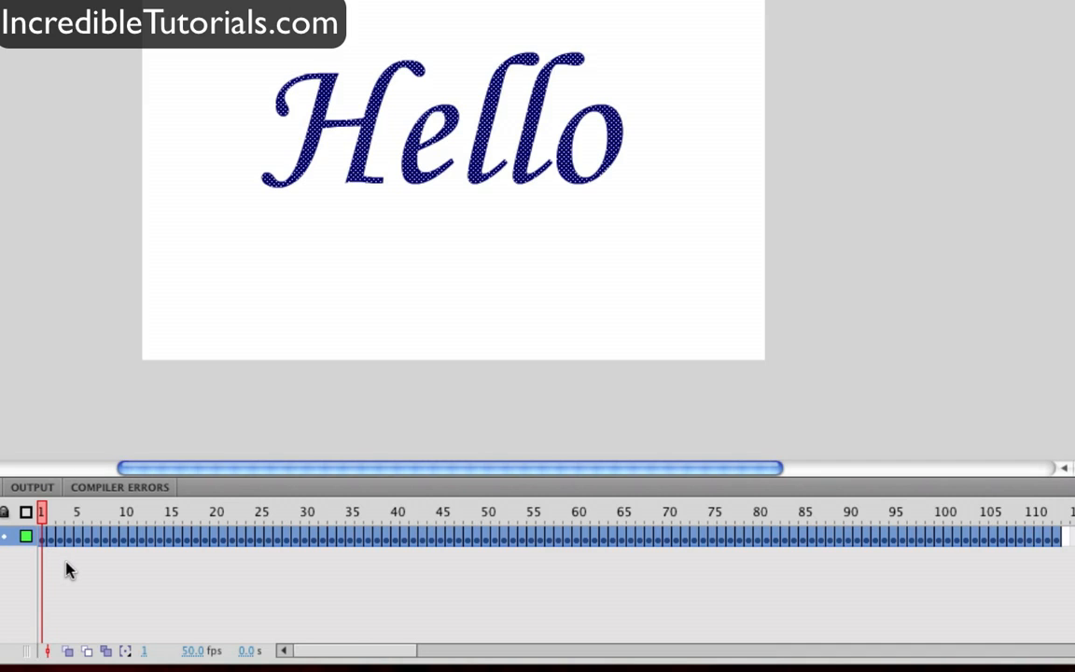
right_click(80, 544)
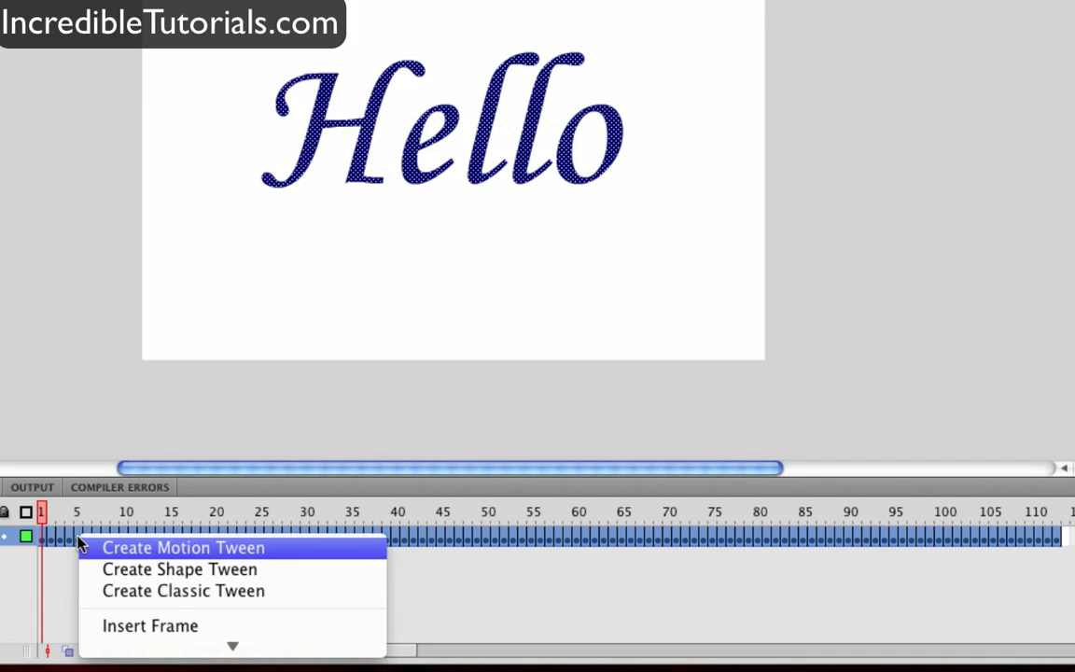
mouse_move(98, 651)
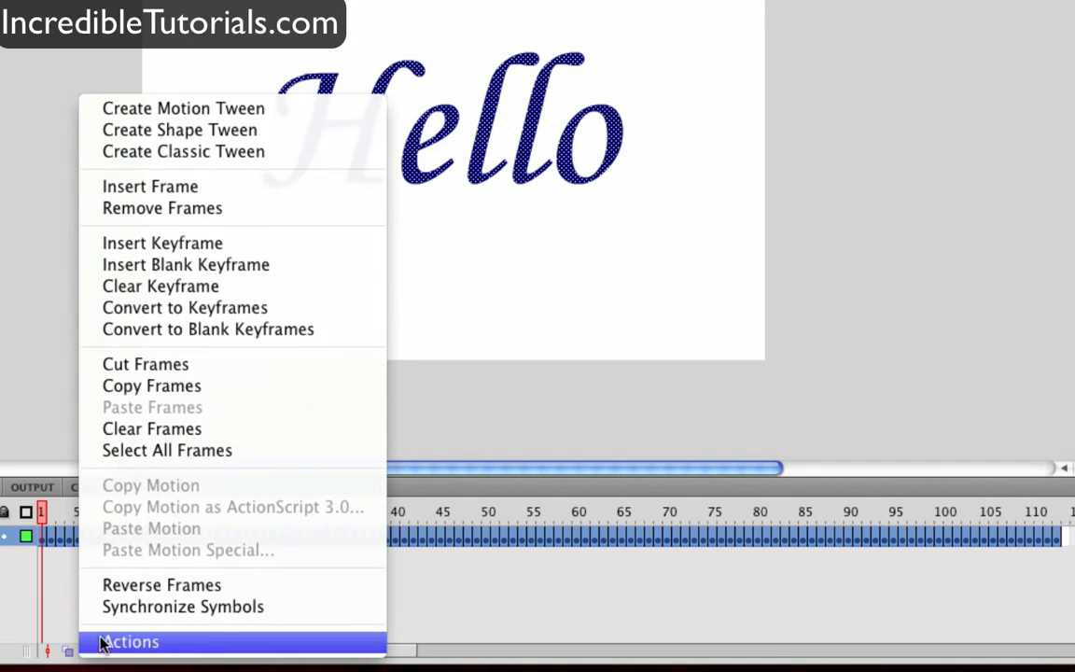
click(131, 585)
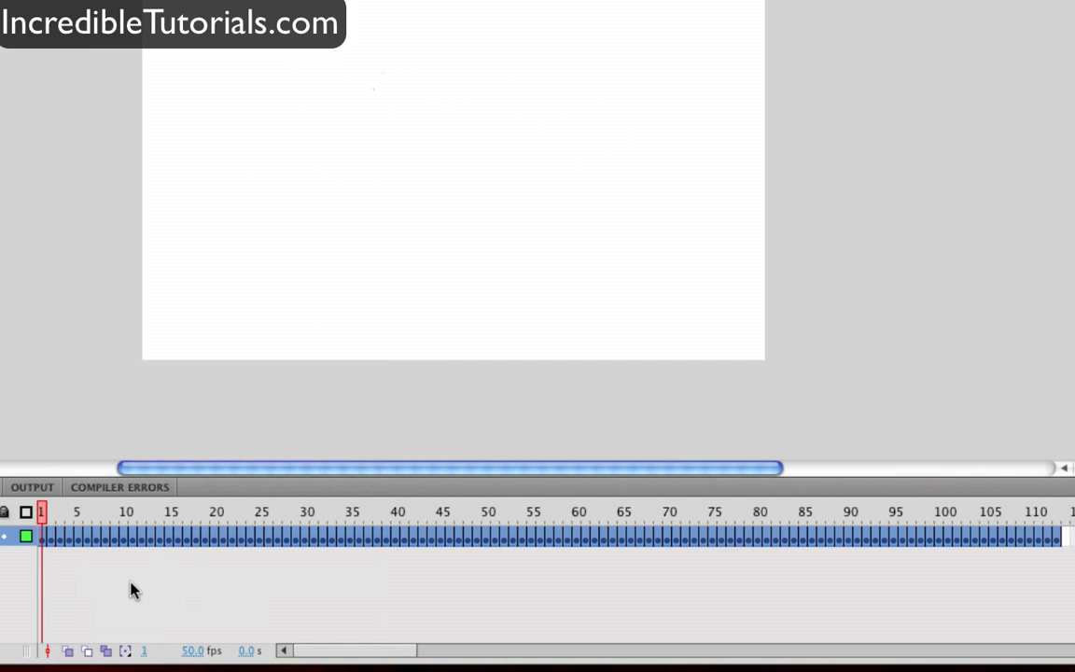
Deselect the frames and play the reversed animation from frame 1.
click(20, 445)
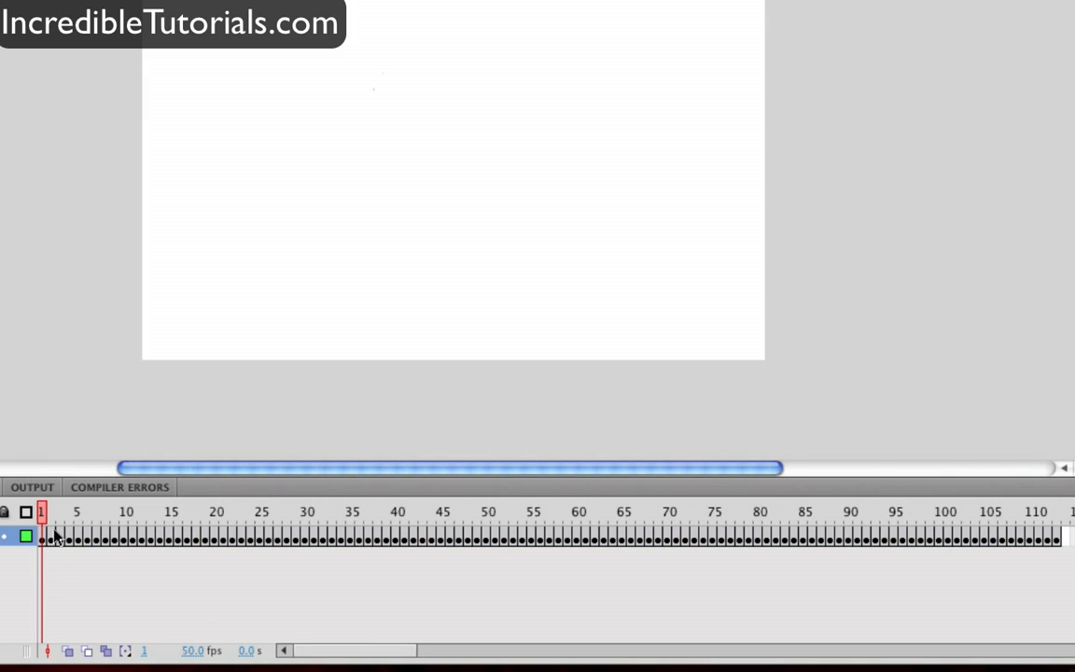
click(42, 539)
key(Return)
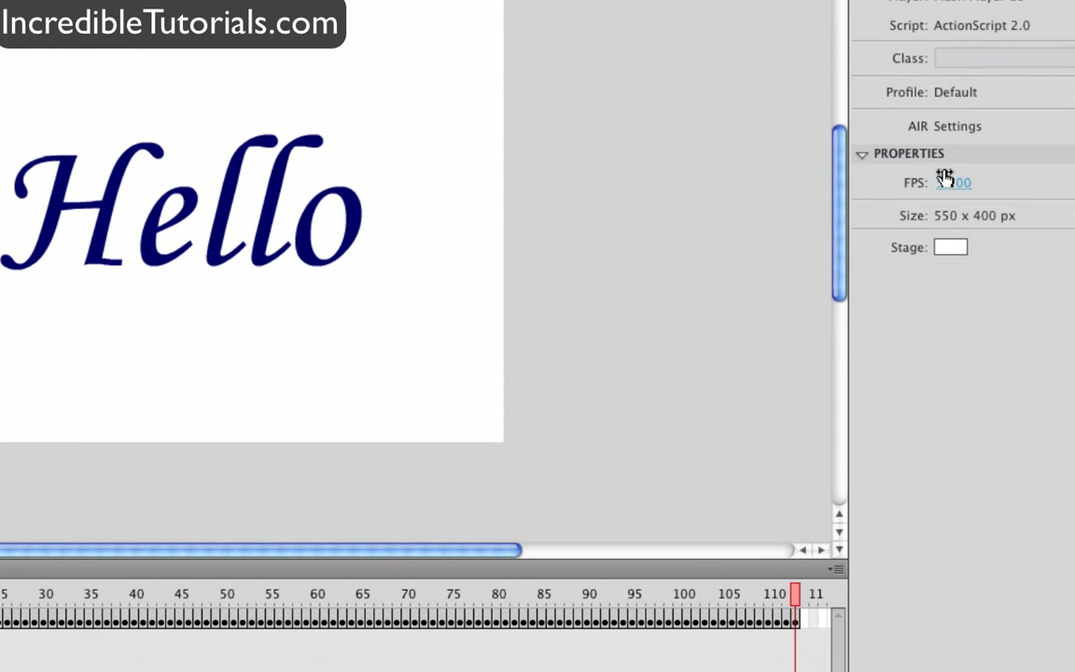
Set the document frame rate to 30 fps and play the animation again from frame 1.
click(1071, 215)
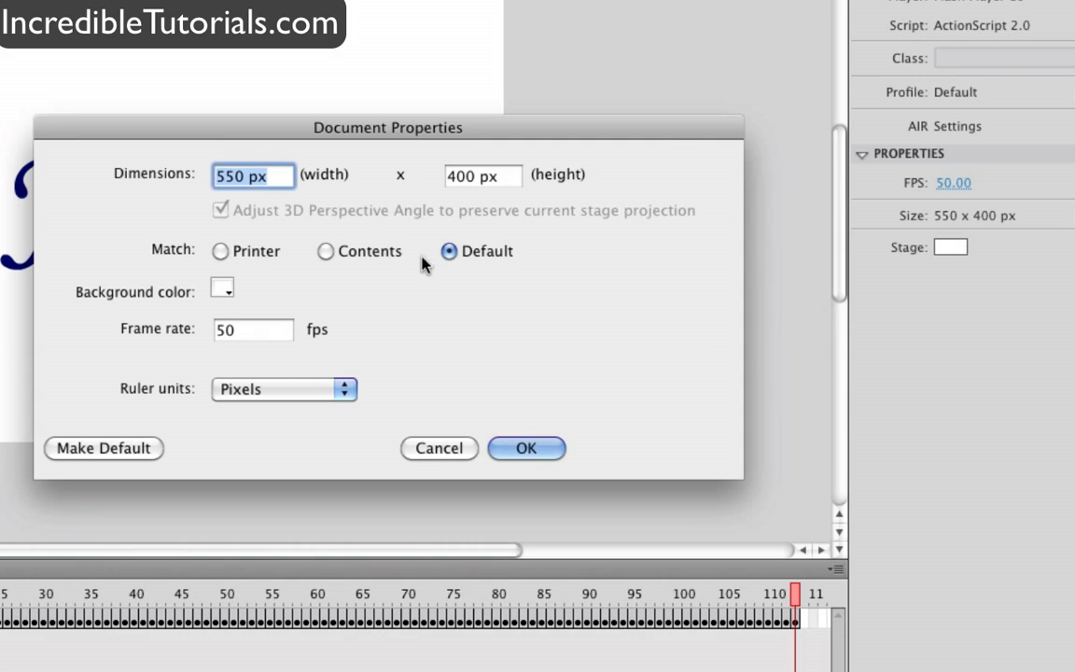
double_click(233, 338)
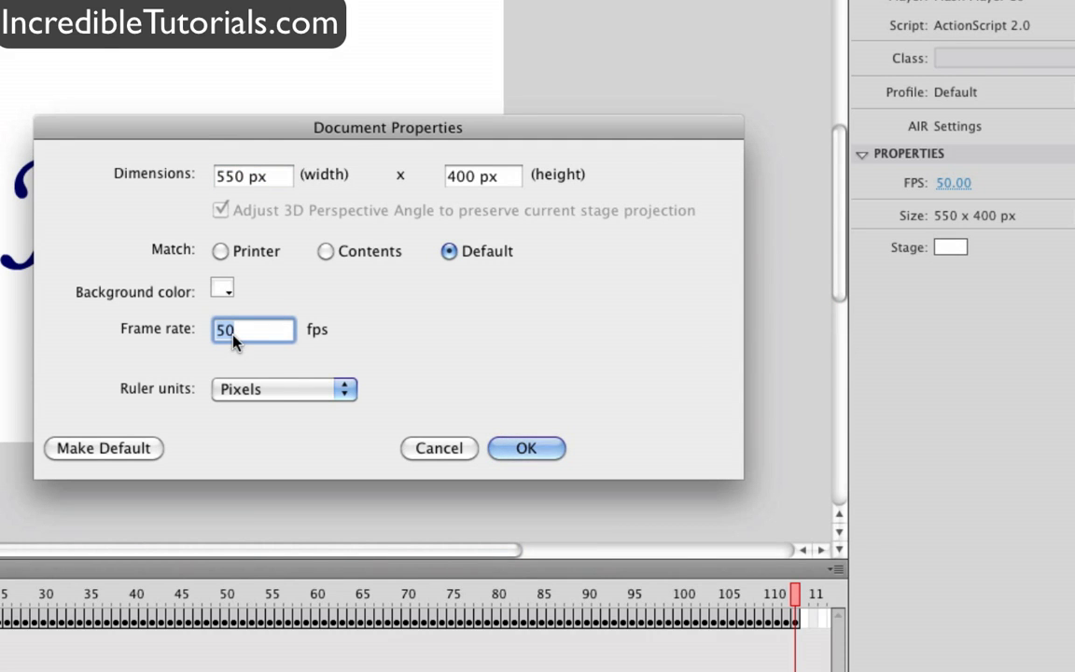
text(30)
click(533, 453)
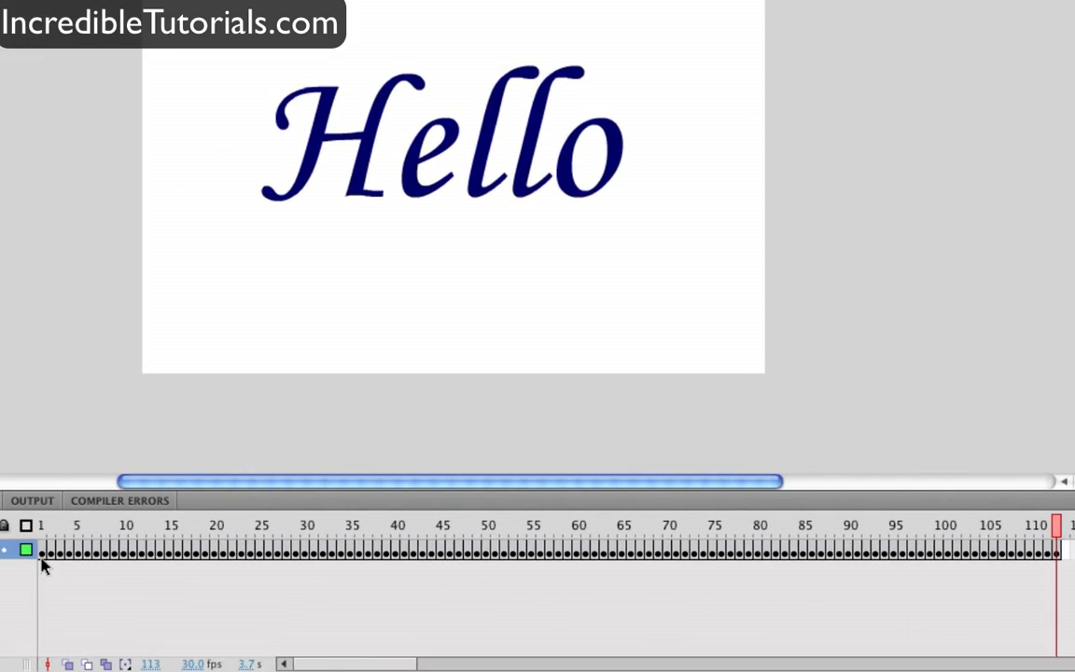
click(42, 558)
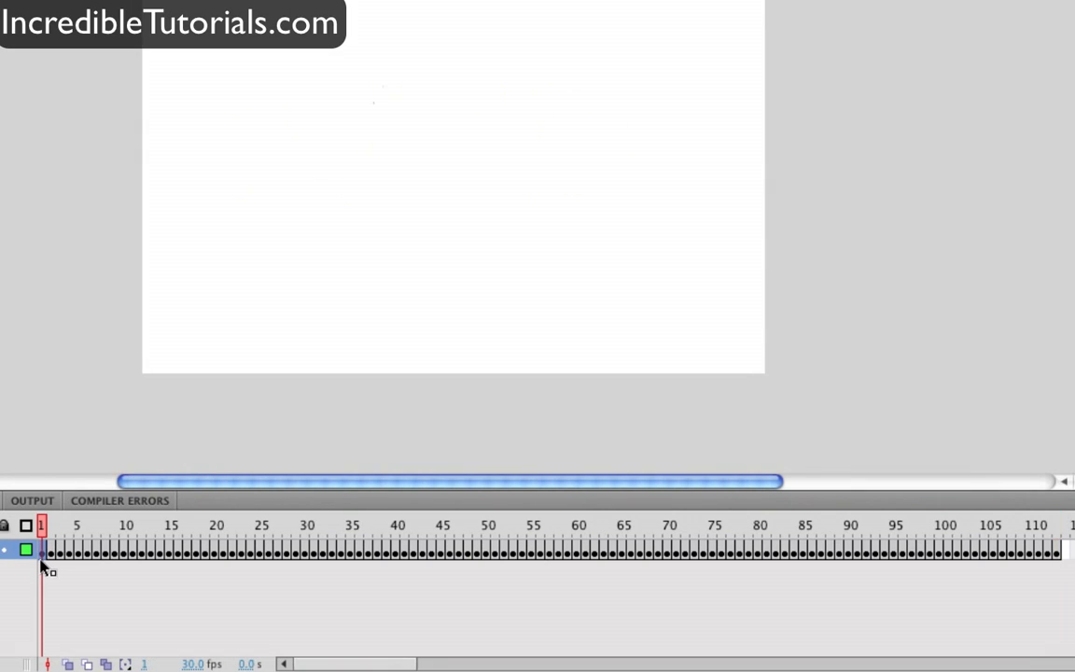
key(Return)
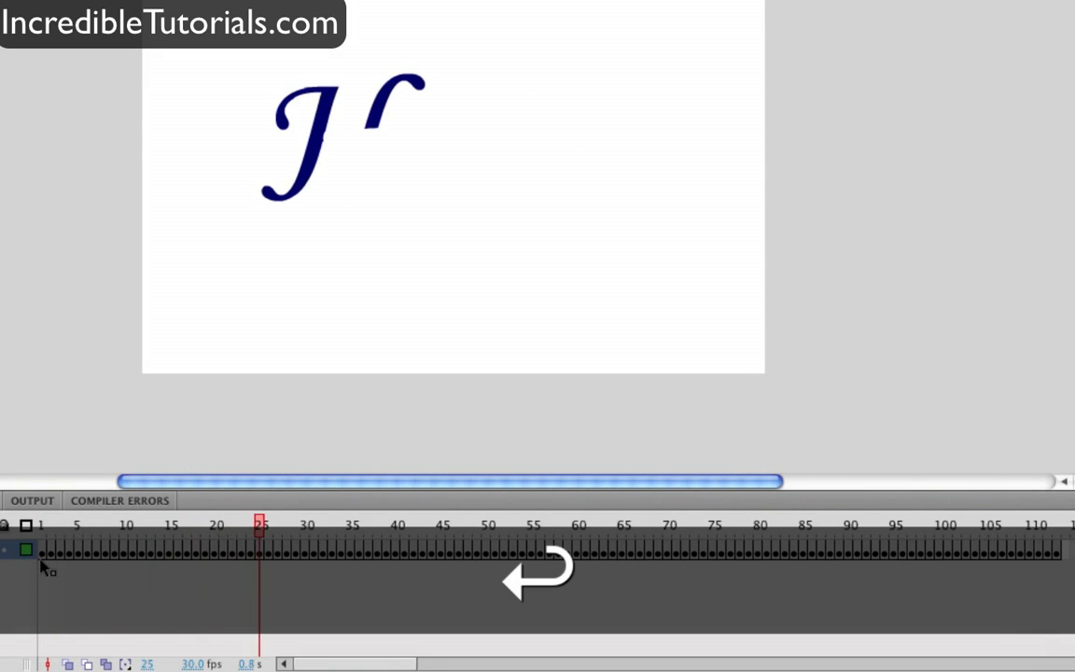